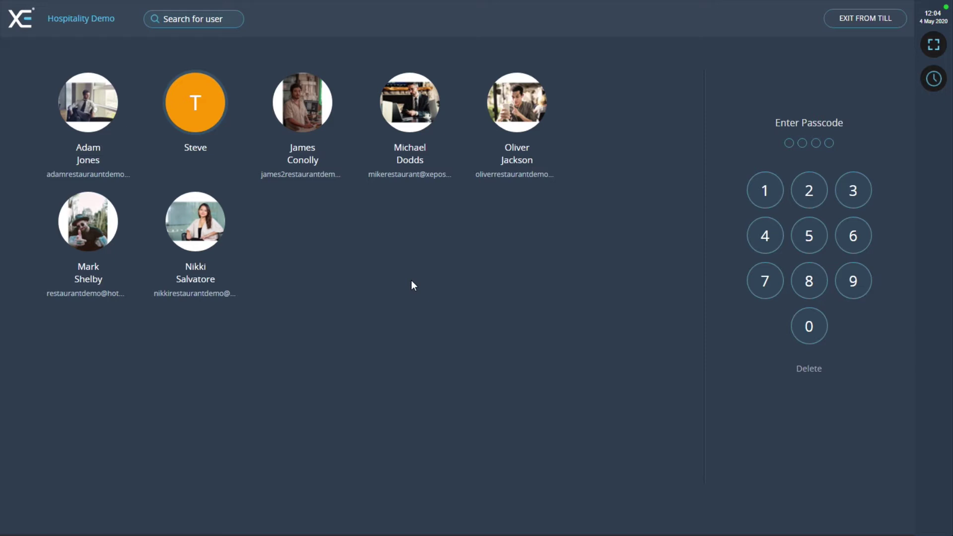
# - Log in as a staff member and open the register with a £10.00 cash float and a note
pyautogui.click(85, 117)
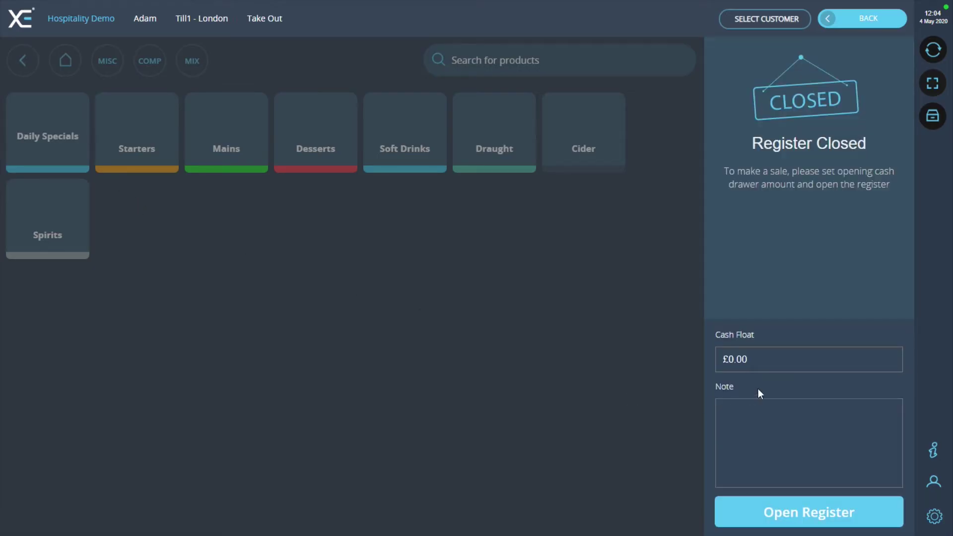
pyautogui.click(763, 359)
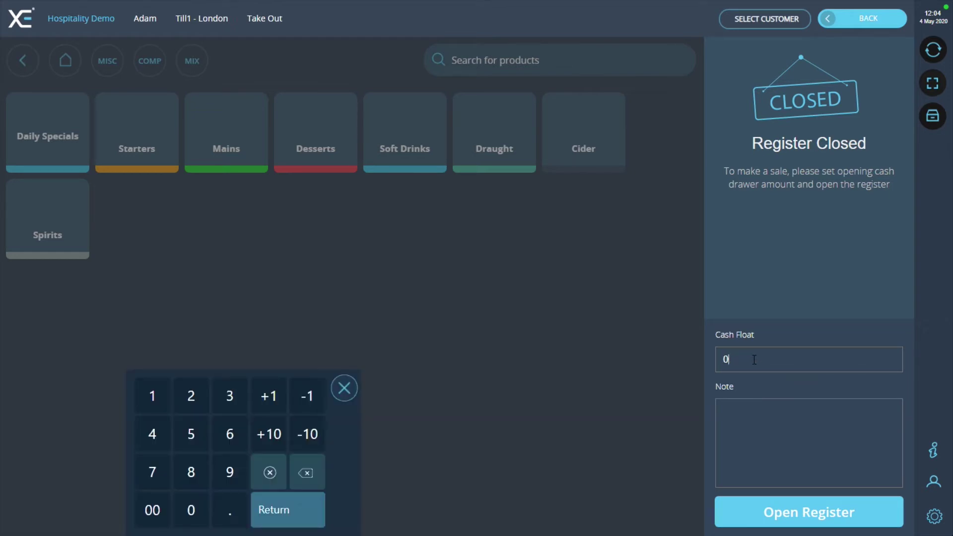
pyautogui.click(153, 397)
pyautogui.click(765, 427)
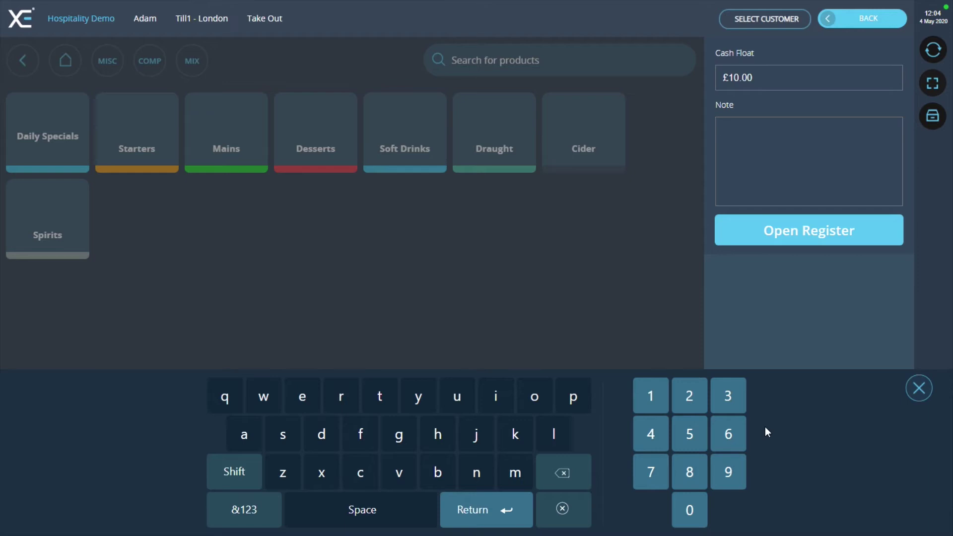
pyautogui.write('Note')
pyautogui.click(925, 389)
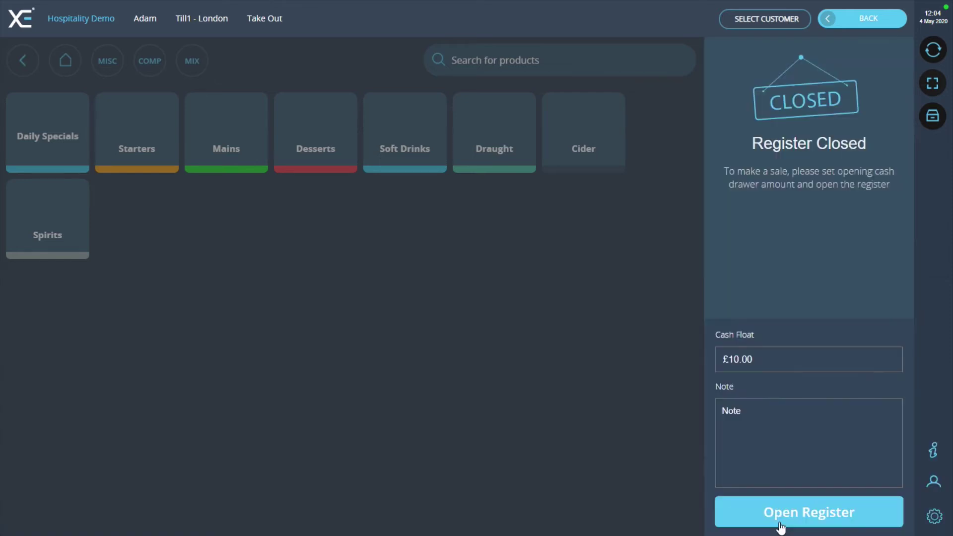
pyautogui.click(779, 524)
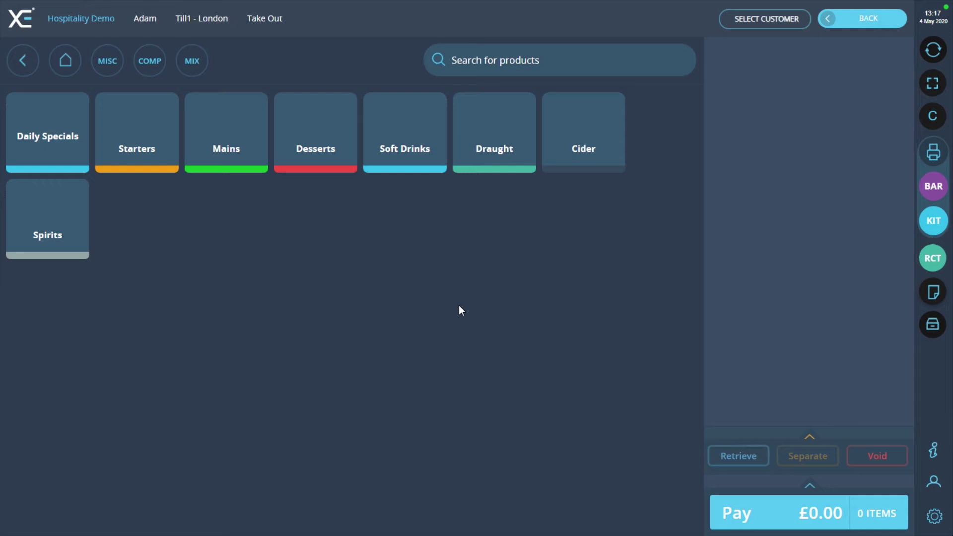
# - Bring up the Open/Close Register summary from Options and print the report so far
pyautogui.click(939, 456)
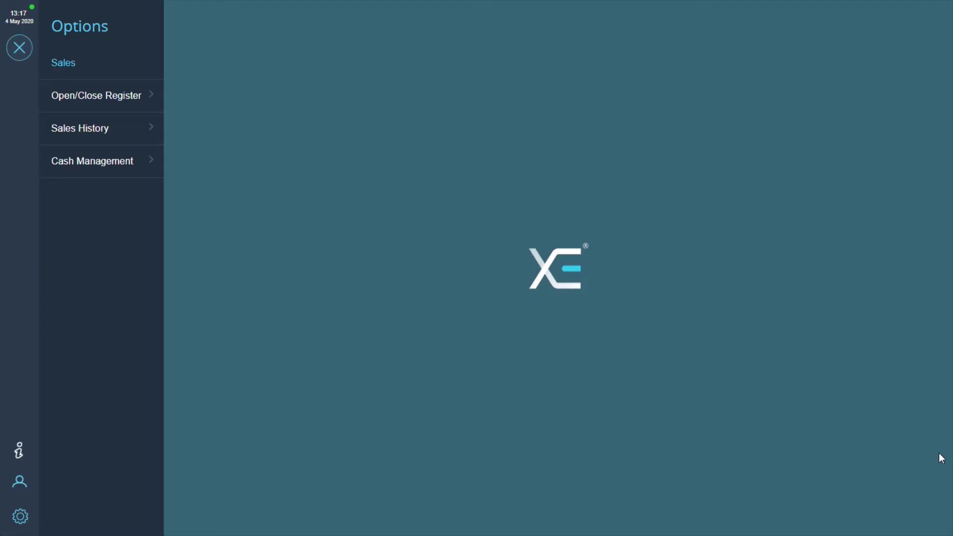
pyautogui.click(149, 125)
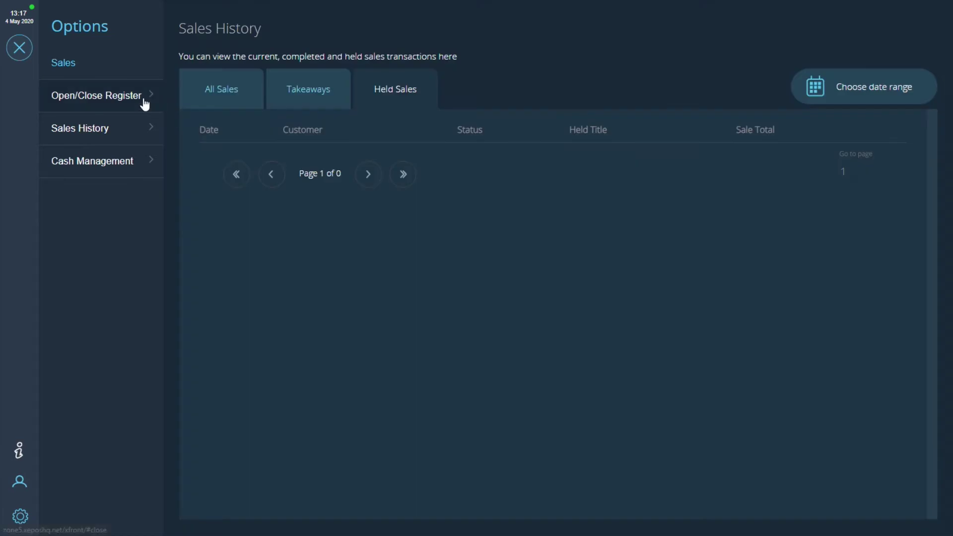
pyautogui.click(144, 99)
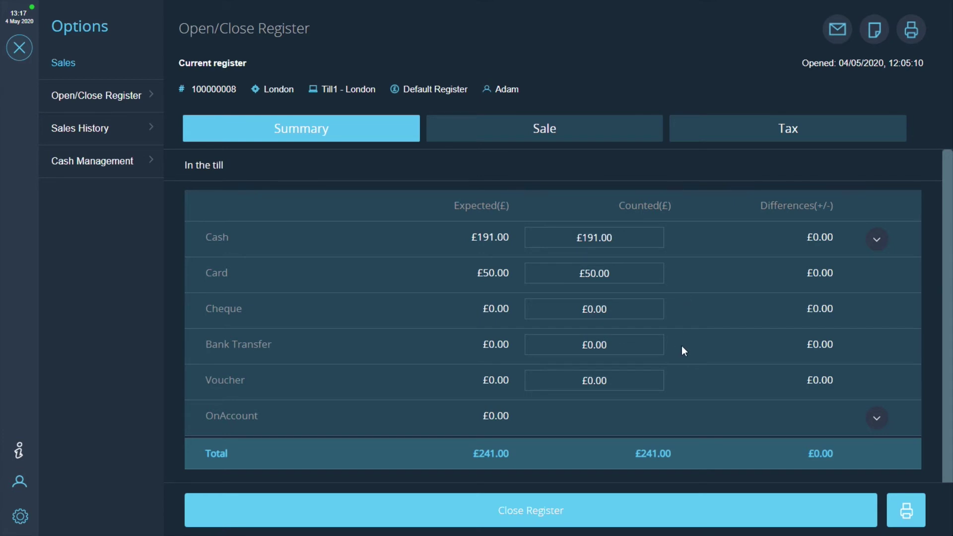
pyautogui.click(912, 518)
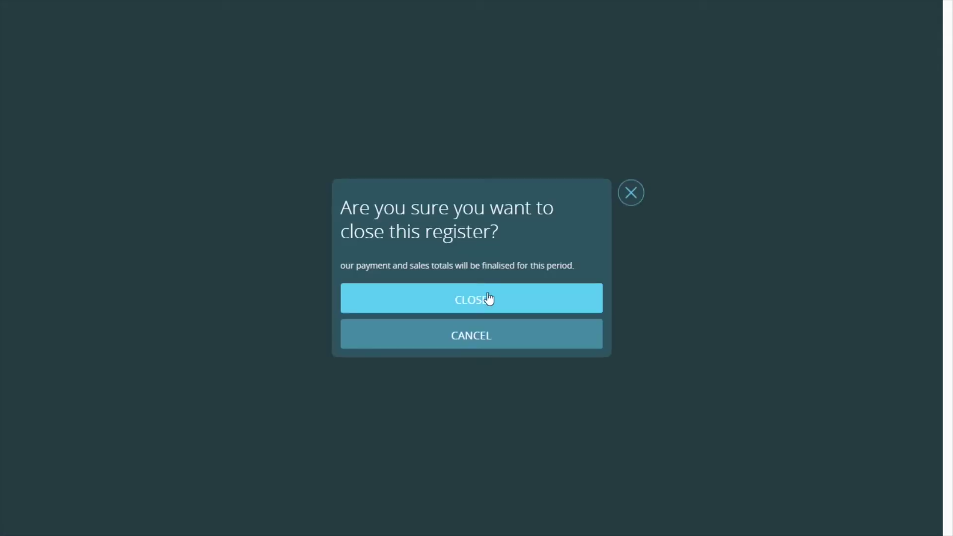
# - Confirm closing the register and leave table orders open
pyautogui.click(489, 298)
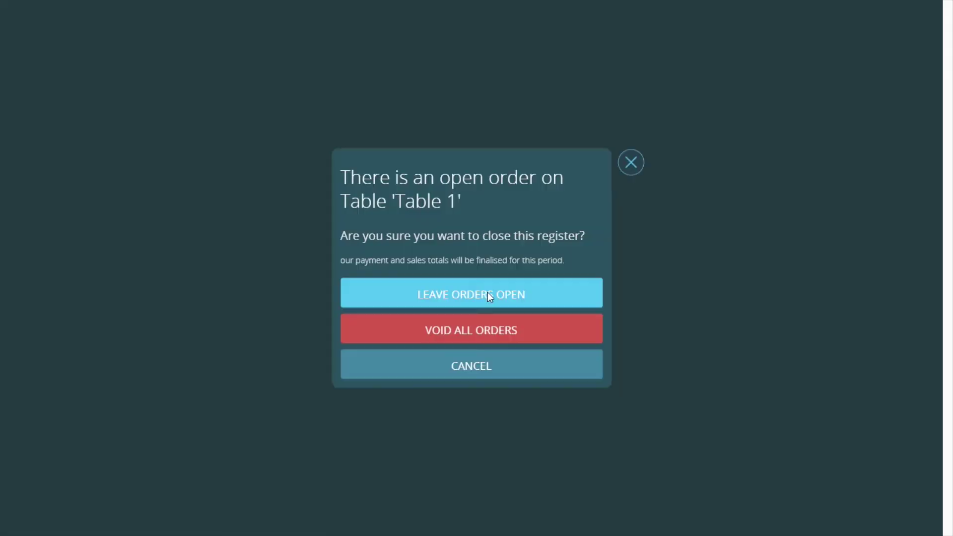
pyautogui.click(487, 293)
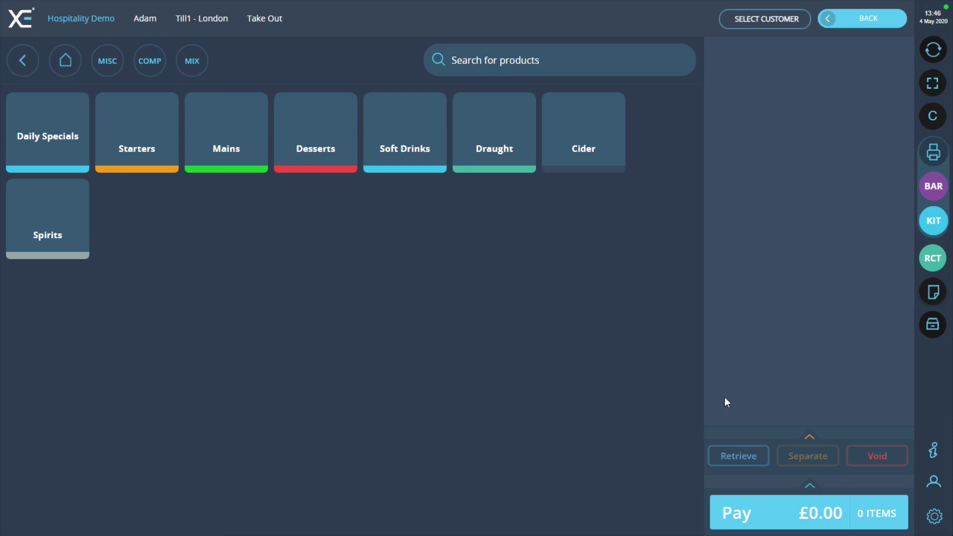
# - Switch on Tax Records in Register Settings and save the settings
pyautogui.click(934, 518)
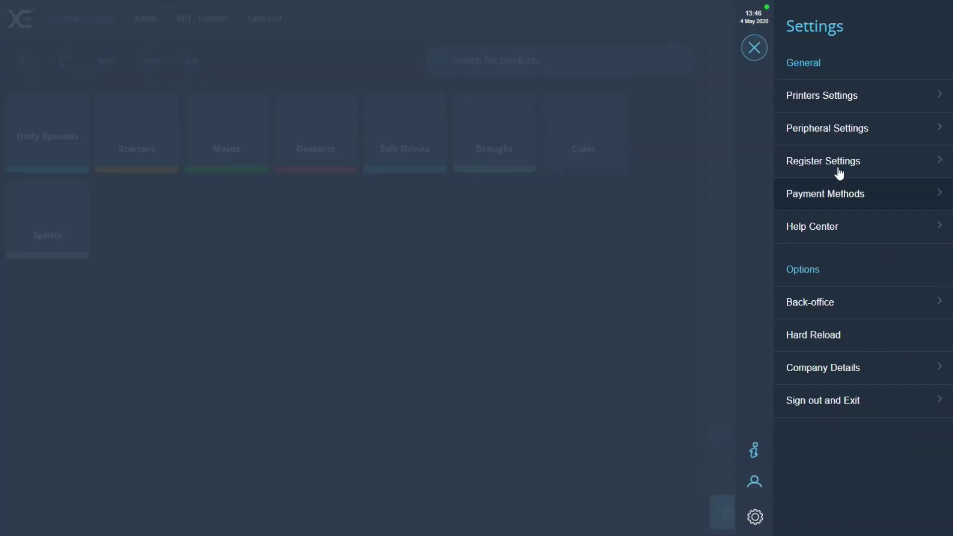
pyautogui.click(838, 169)
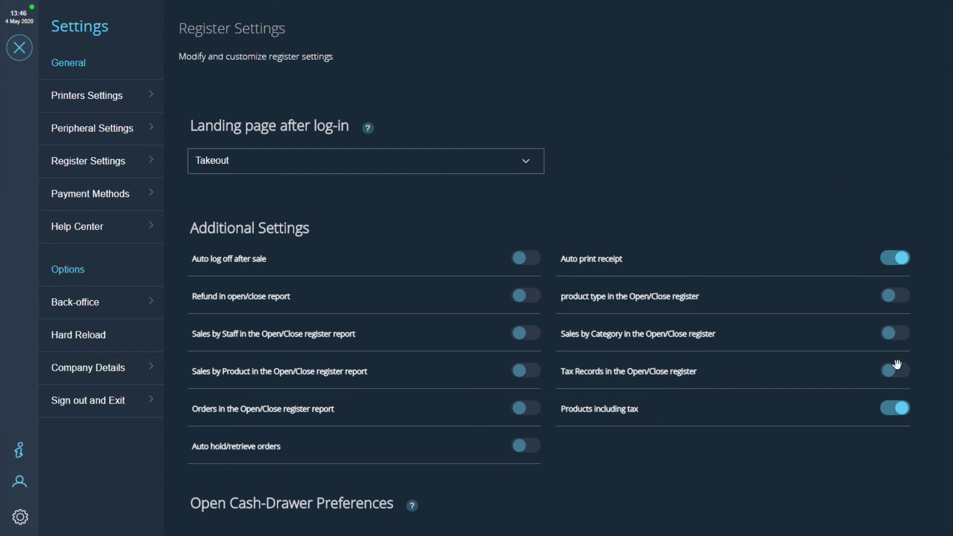
pyautogui.click(607, 374)
pyautogui.scroll(-7, 772, 363)
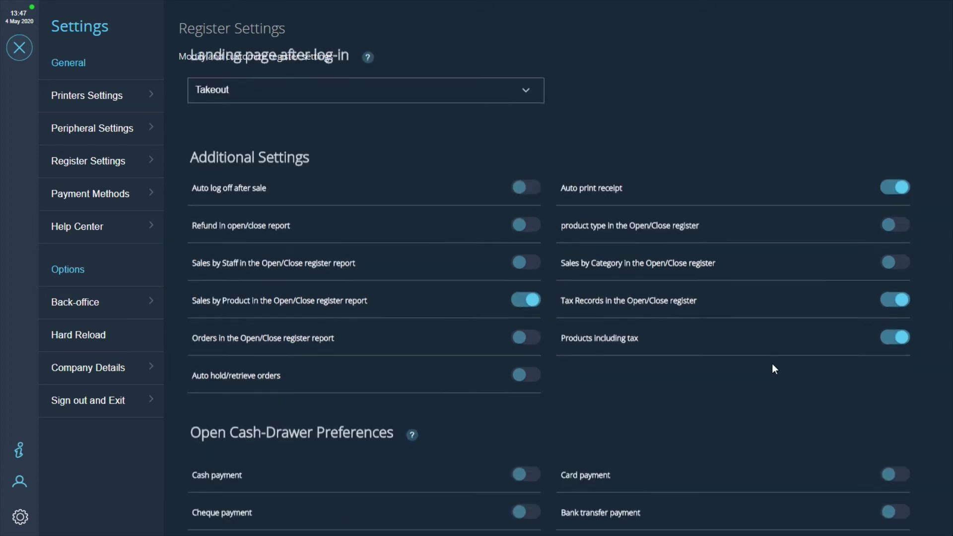
pyautogui.click(580, 502)
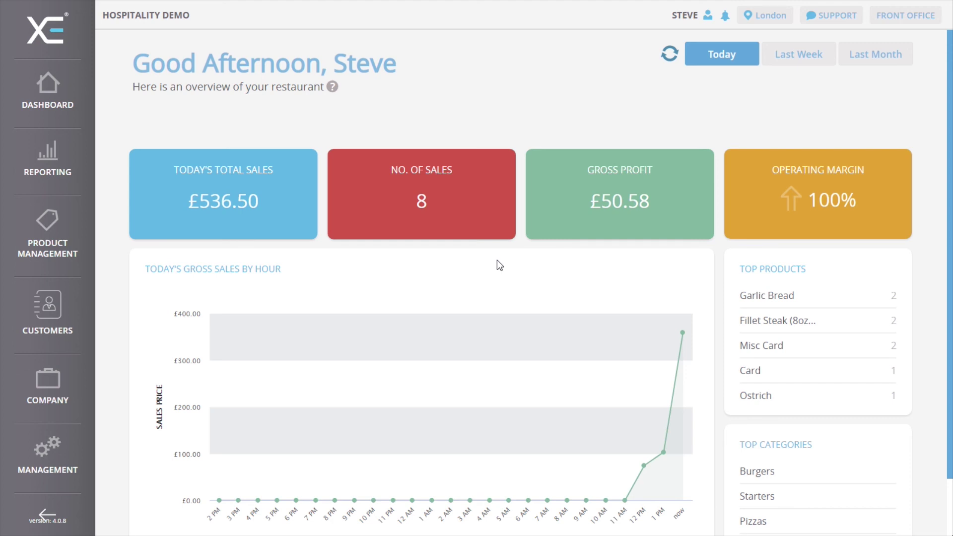
# - Open the Register Closures Report under Reporting and request details for register 100000008
pyautogui.click(78, 167)
pyautogui.click(142, 315)
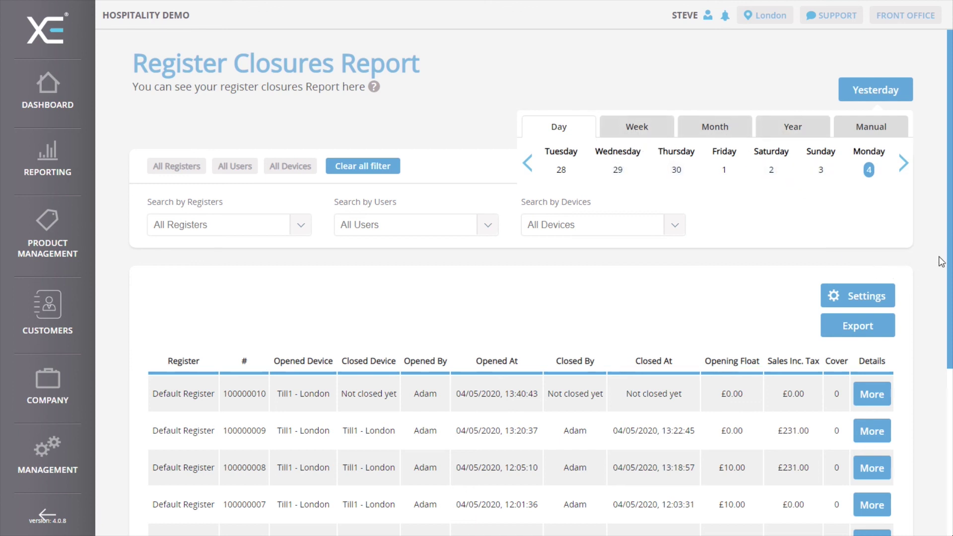
pyautogui.scroll(-5, 938, 258)
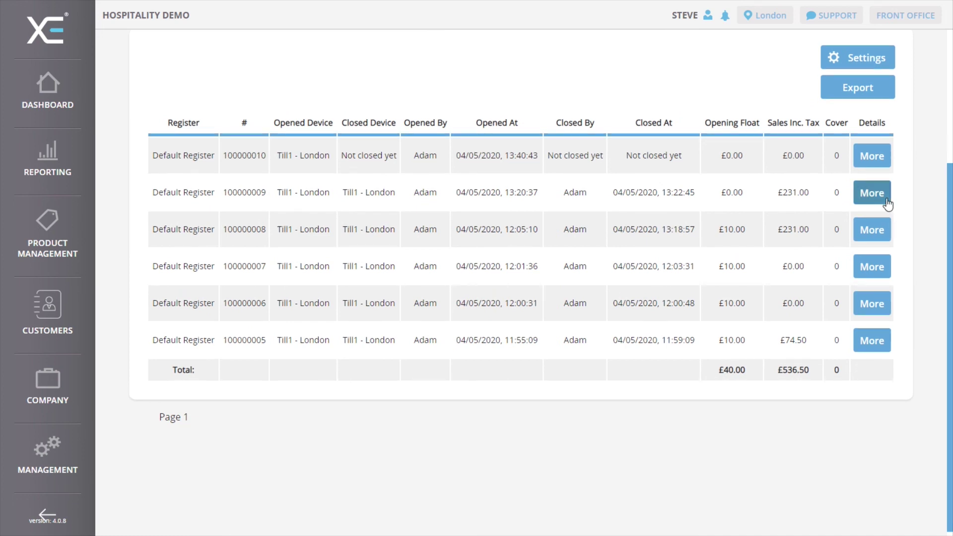
pyautogui.click(876, 228)
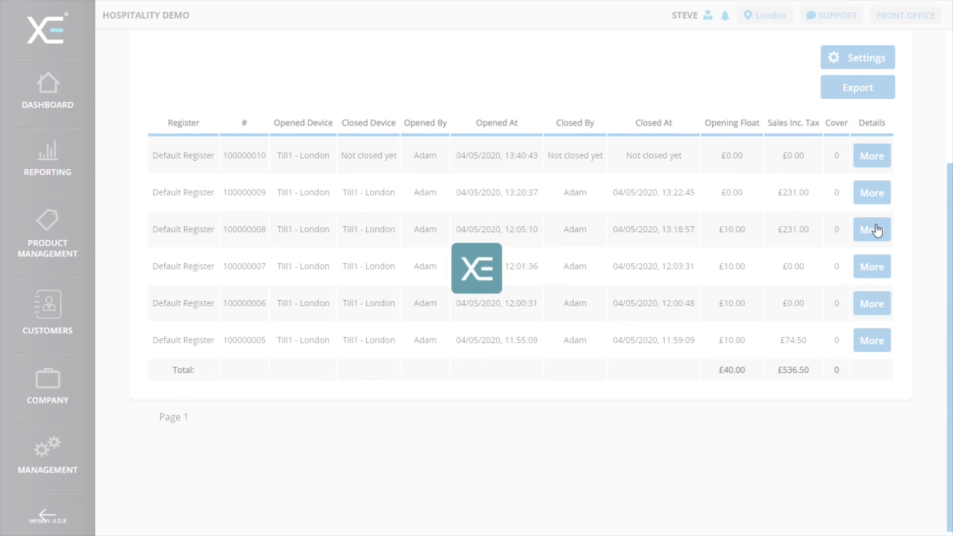
# - Open register 100000008's closure details and scroll down to its Taxes Records table
pyautogui.click(875, 229)
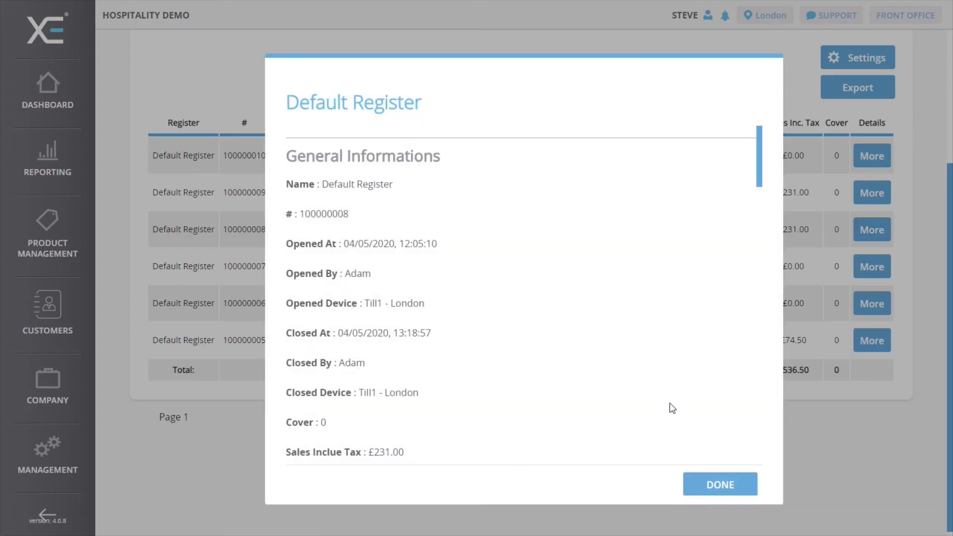
pyautogui.scroll(-4, 586, 219)
pyautogui.scroll(-4, 586, 220)
pyautogui.scroll(-3, 586, 219)
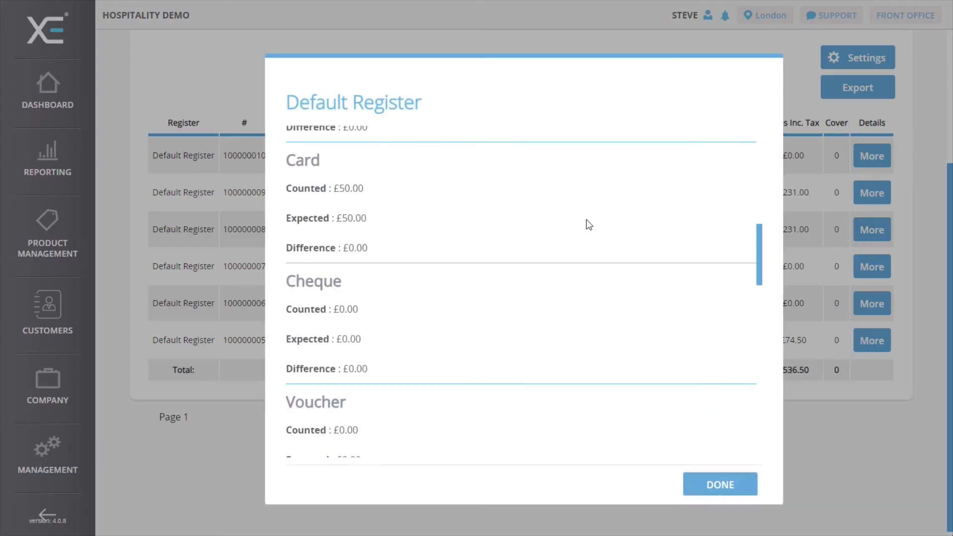
pyautogui.scroll(-3, 586, 220)
pyautogui.scroll(-5, 585, 219)
pyautogui.scroll(-2, 585, 219)
pyautogui.scroll(-5, 585, 219)
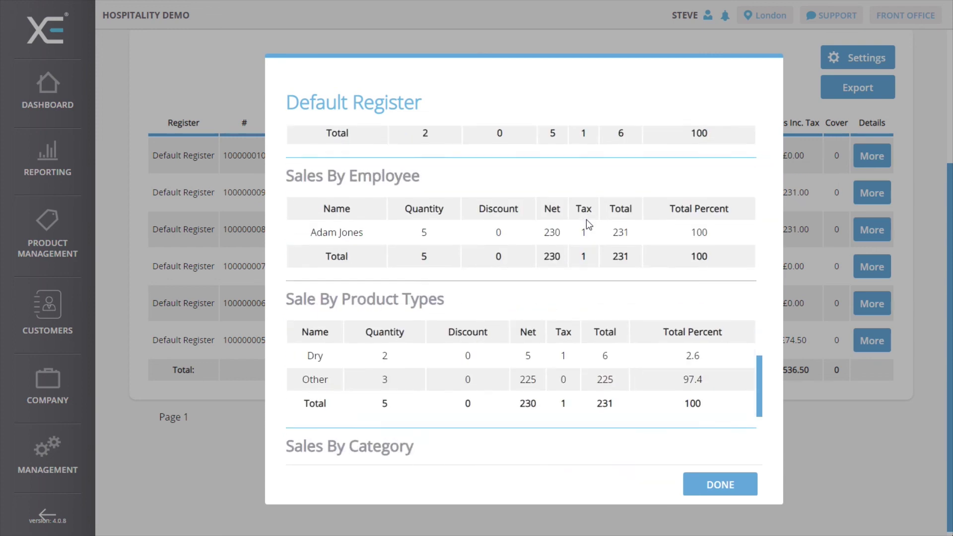
pyautogui.scroll(-2, 585, 219)
pyautogui.scroll(-2, 588, 225)
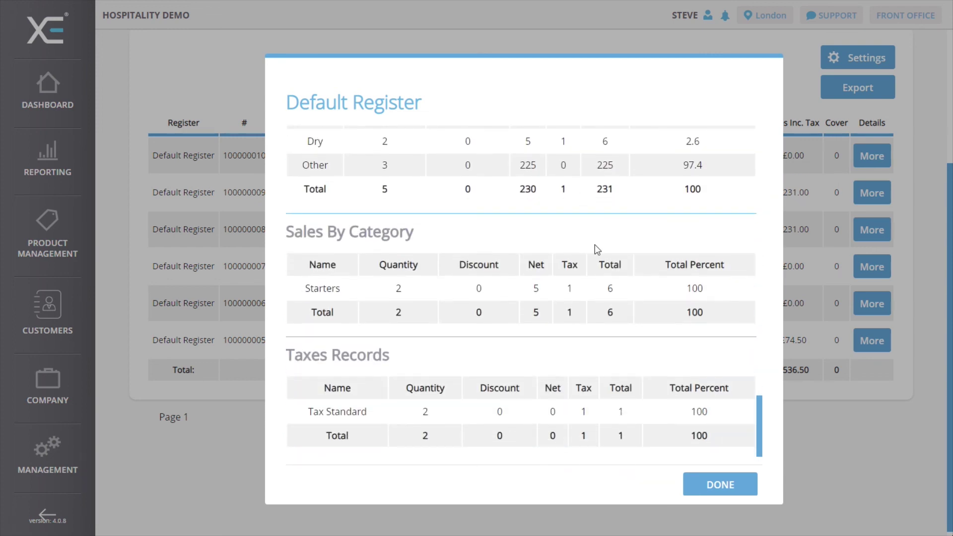